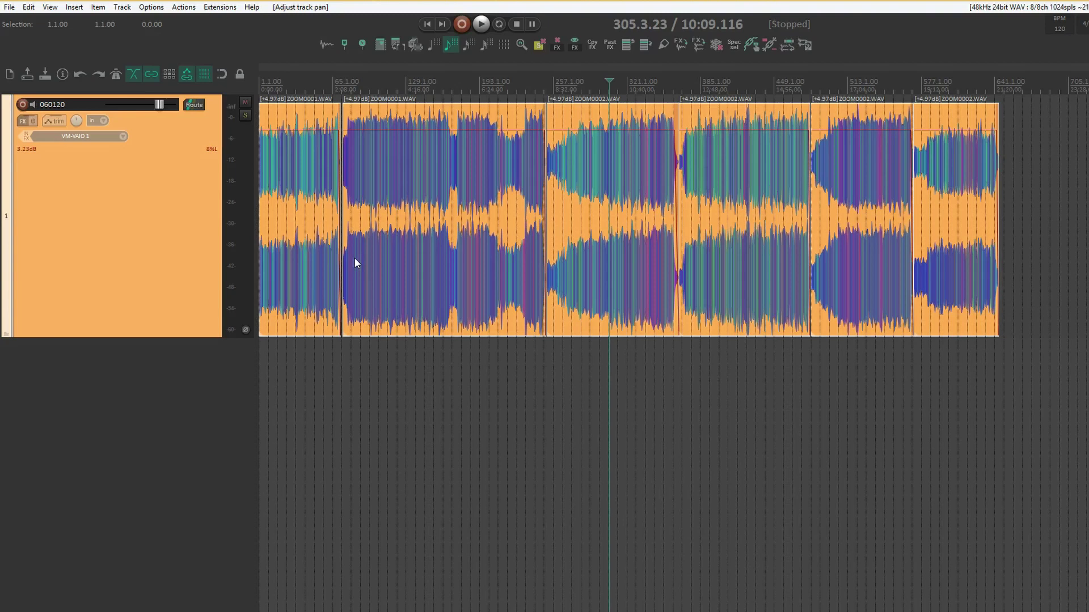
# - Briefly play back the recording to audition it, then stop
pyautogui.press('space')
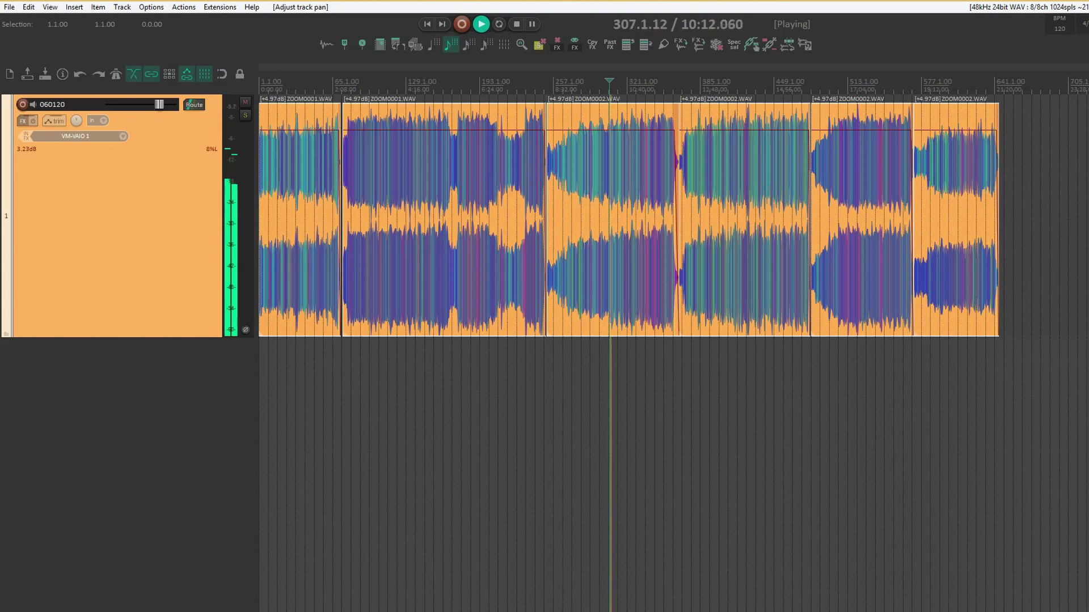
pyautogui.press('space')
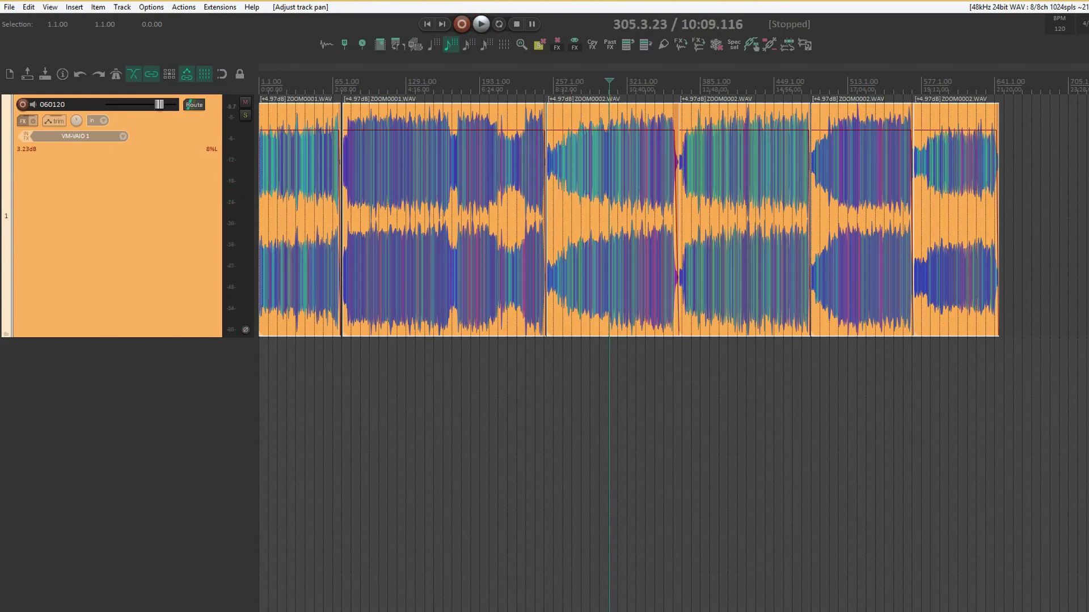
pyautogui.scroll(5, 617, 223)
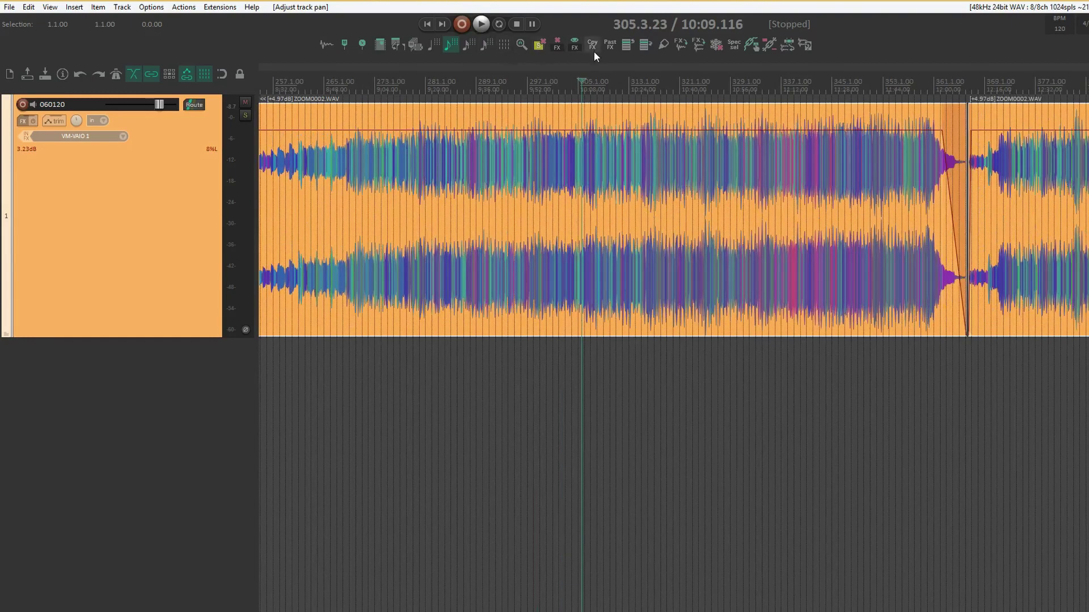
pyautogui.scroll(-5, 502, 232)
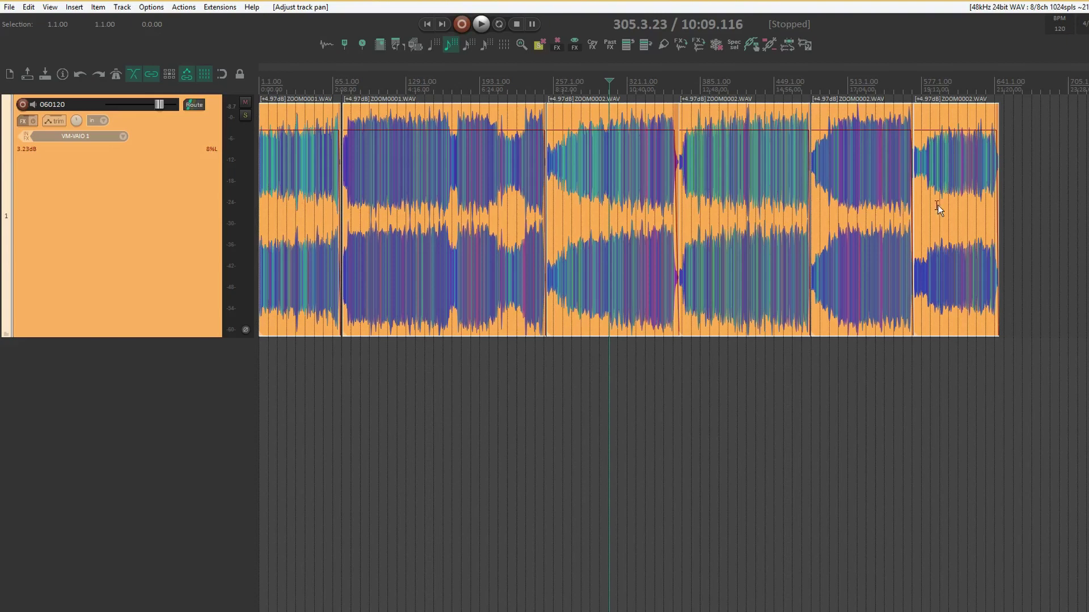
# - Select the first recorded item, then all items on the track with Ctrl+A
pyautogui.click(198, 290)
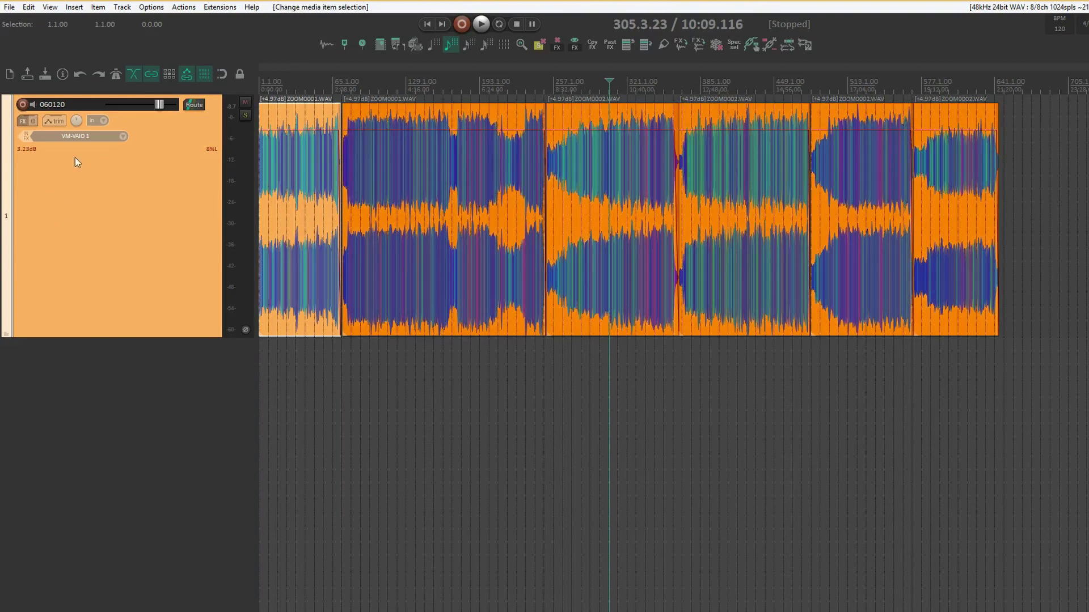
pyautogui.hotkey('ctrl', 'a')
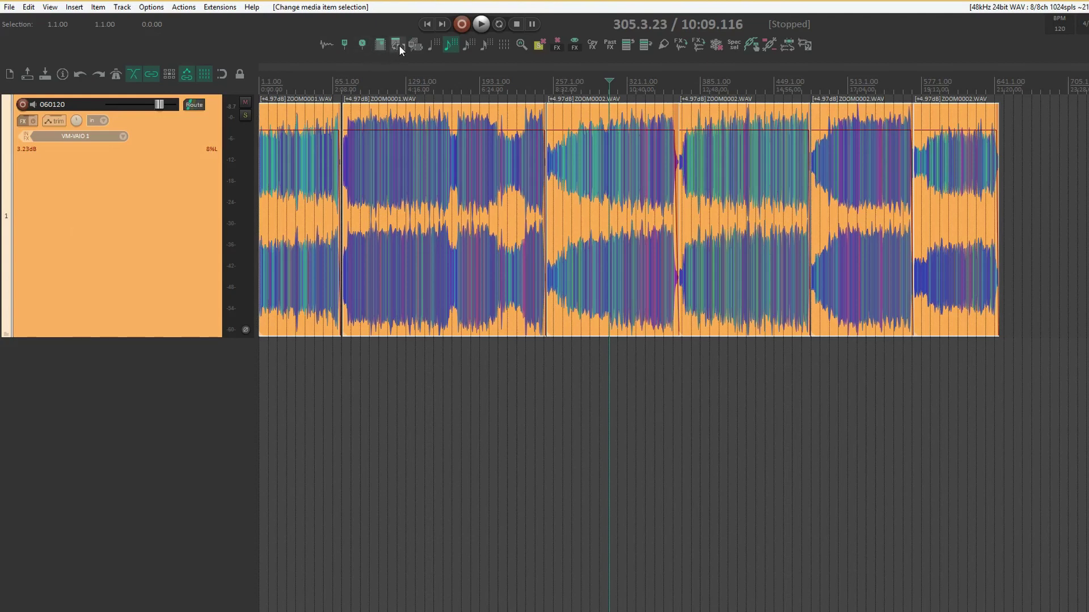
pyautogui.click(176, 7)
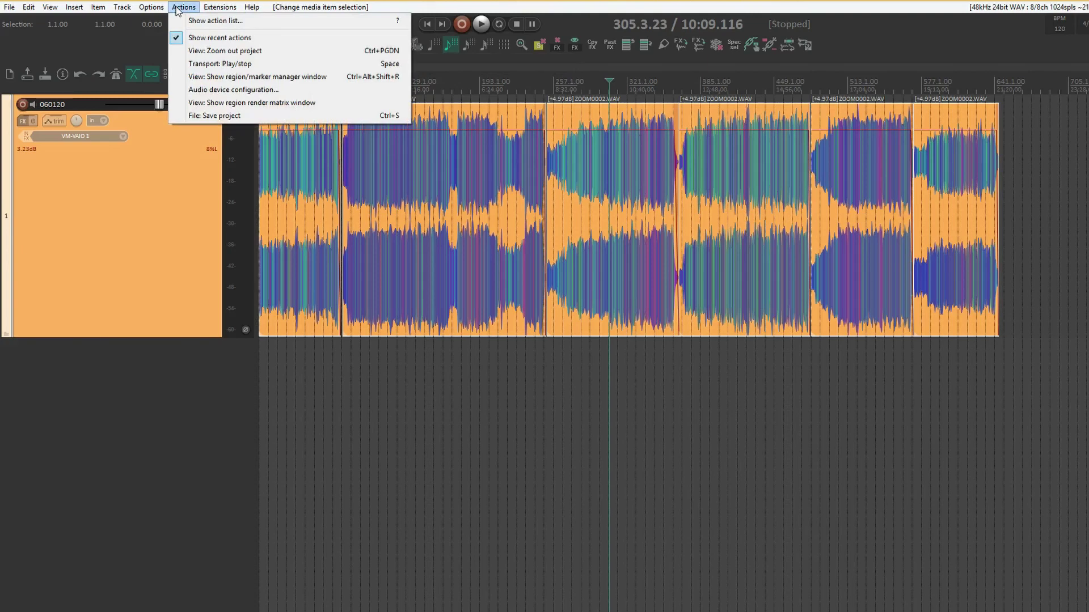
# - Run 'SWS: Create regions from selected items (name by active take)' from the action list
pyautogui.click(215, 20)
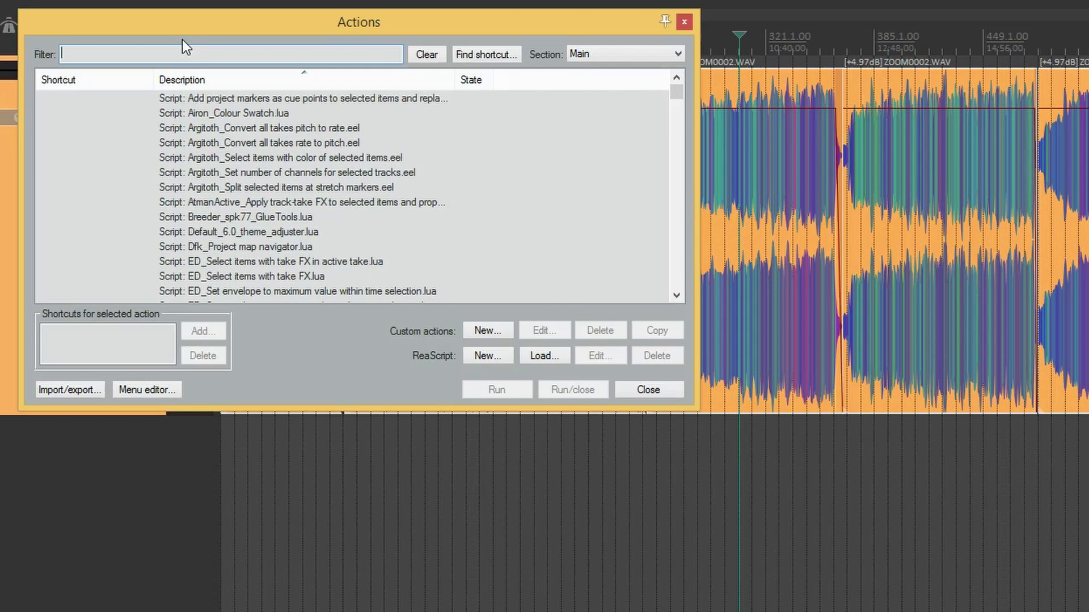
pyautogui.write('create regions')
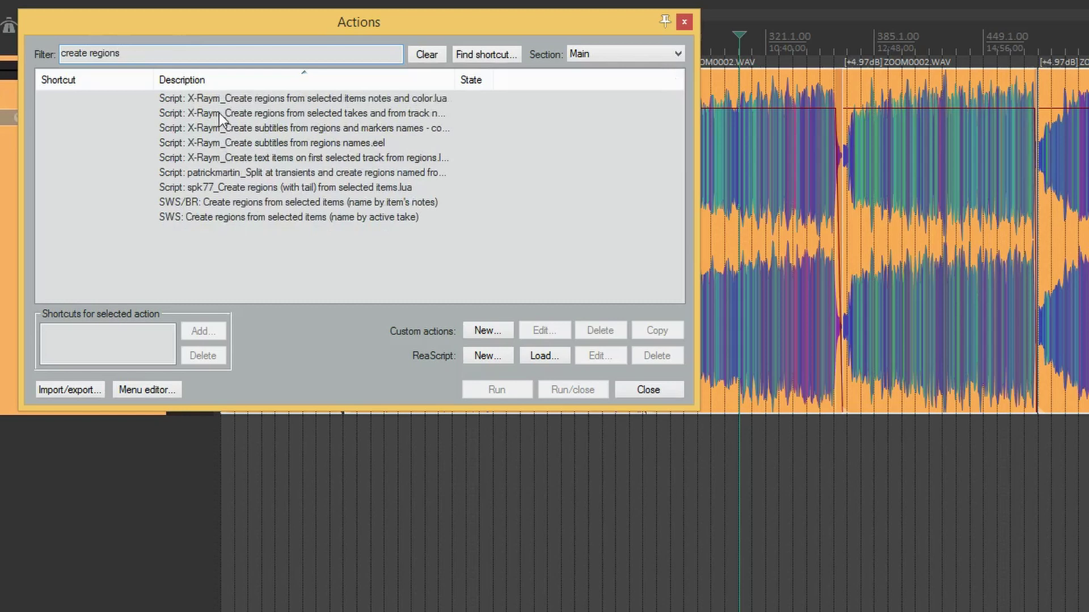
pyautogui.click(223, 217)
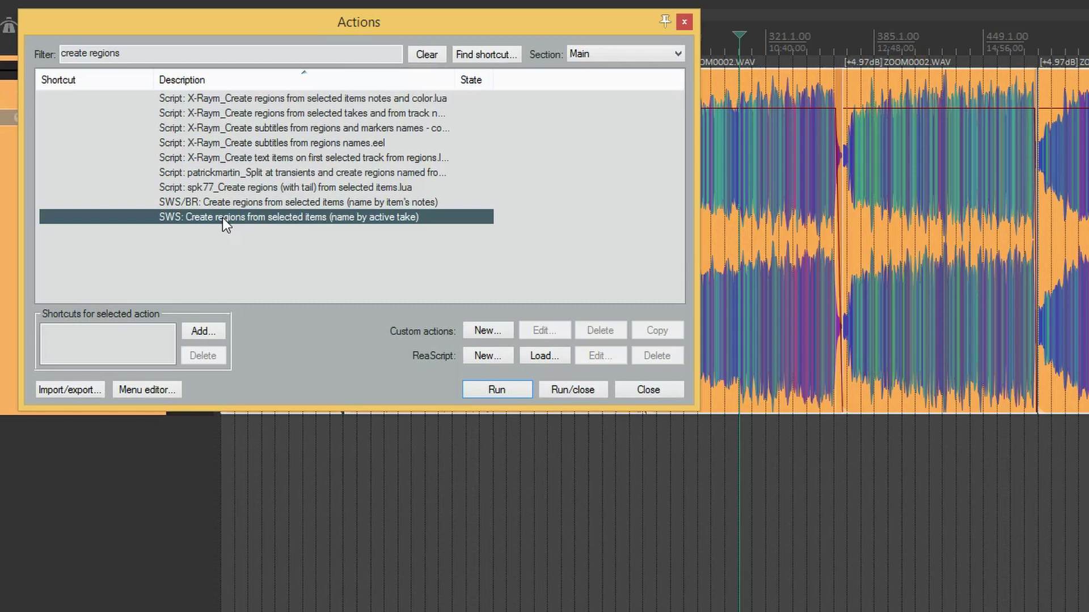
pyautogui.click(515, 391)
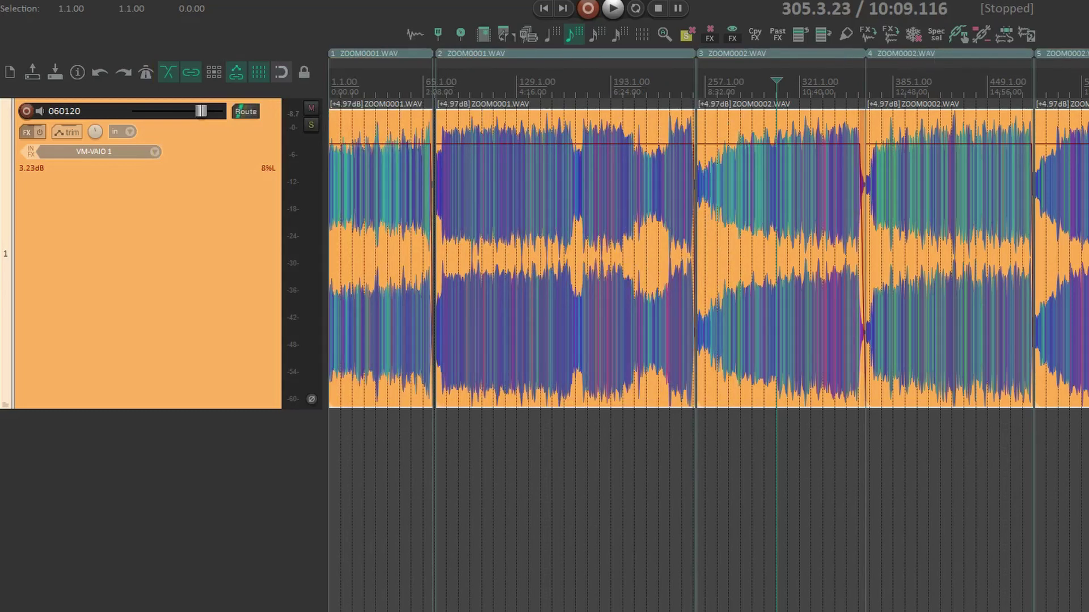
# - From the project start, open the region/marker manager via the action list
pyautogui.click(544, 9)
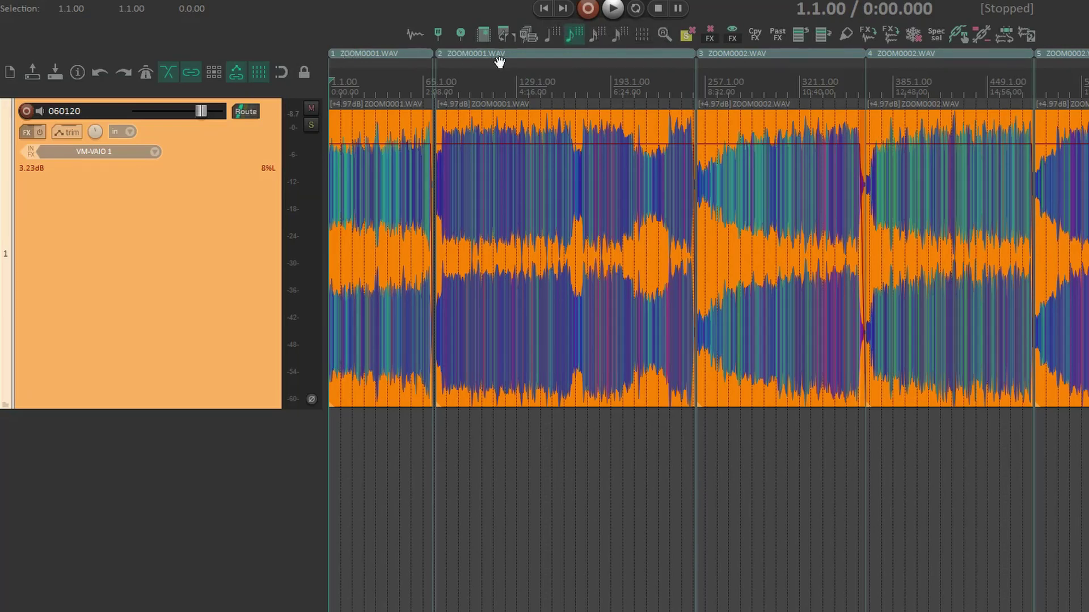
pyautogui.rightClick(242, 1)
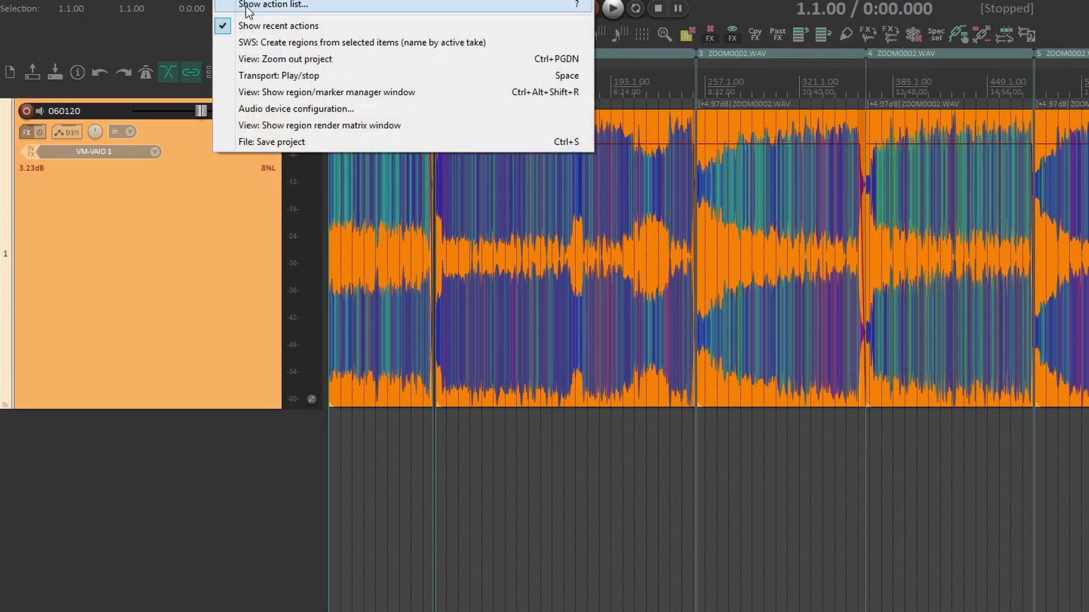
pyautogui.click(247, 5)
pyautogui.write('region marker mana')
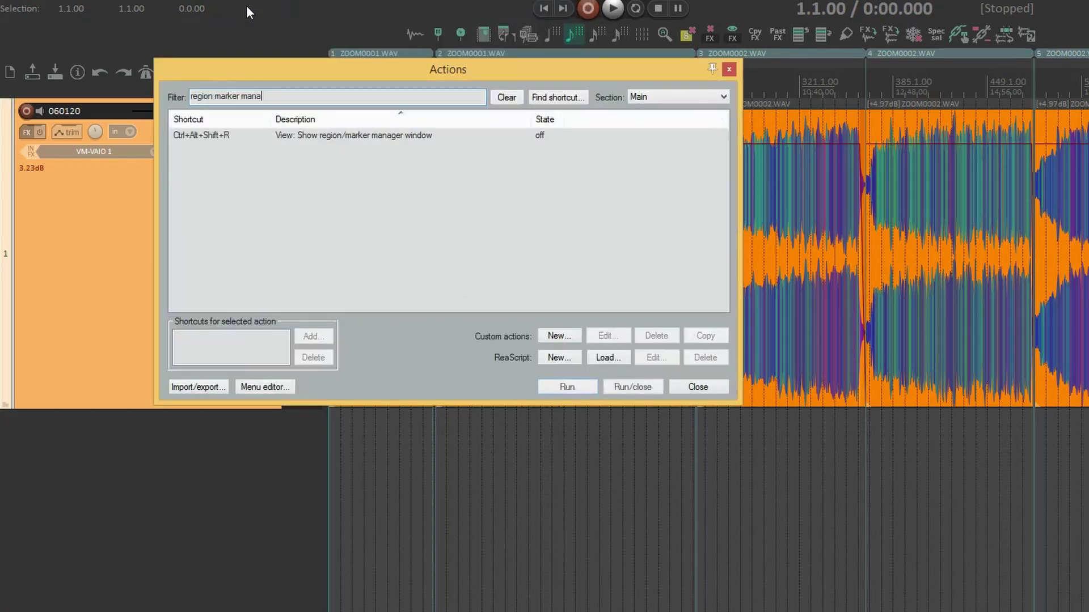
pyautogui.doubleClick(345, 138)
# - Rename regions R1 through R6 to 1, 2, 3, 4, 5 and 6
pyautogui.doubleClick(639, 368)
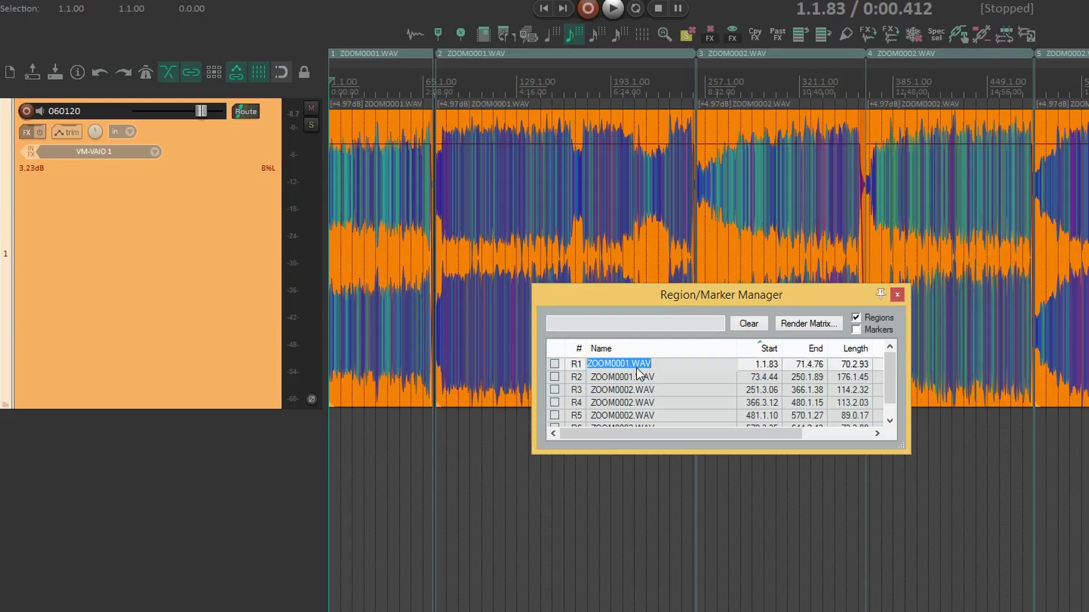
pyautogui.write('1')
pyautogui.doubleClick(635, 377)
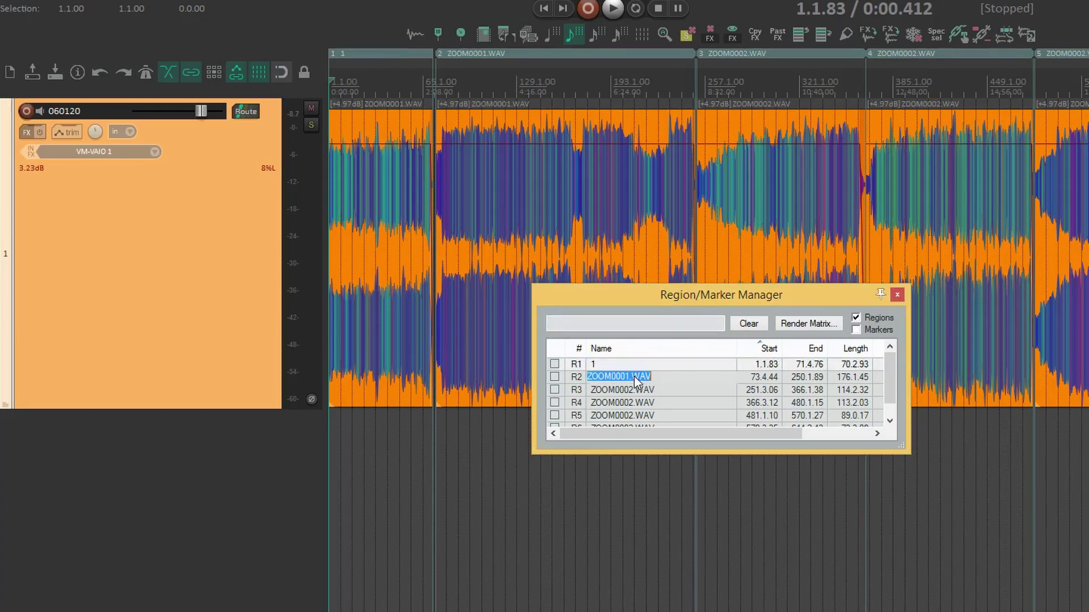
pyautogui.write('2')
pyautogui.doubleClick(636, 389)
pyautogui.write('3')
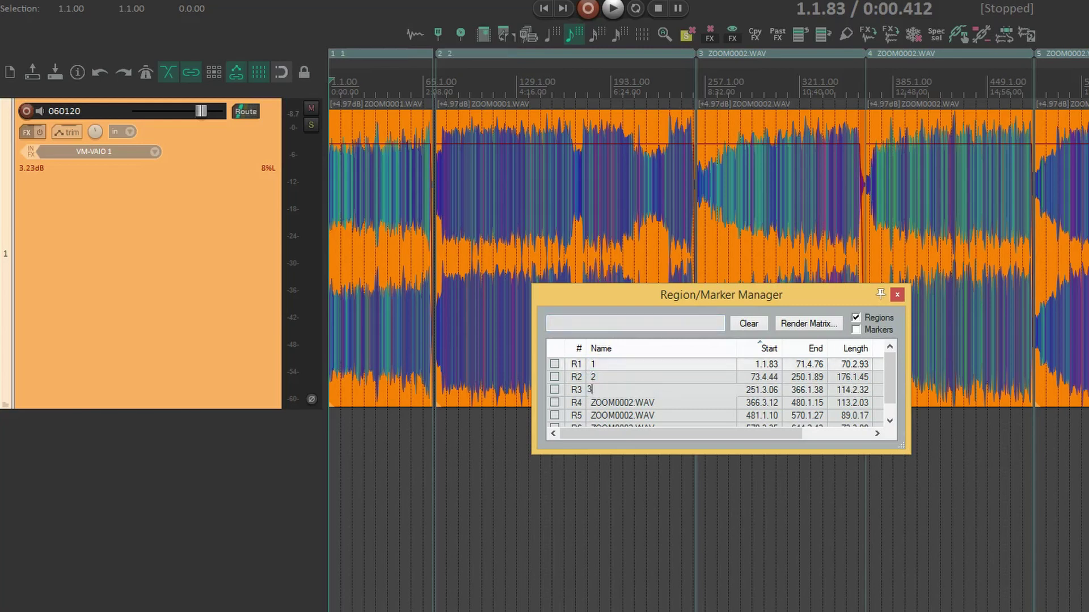
pyautogui.doubleClick(635, 403)
pyautogui.write('4')
pyautogui.doubleClick(635, 415)
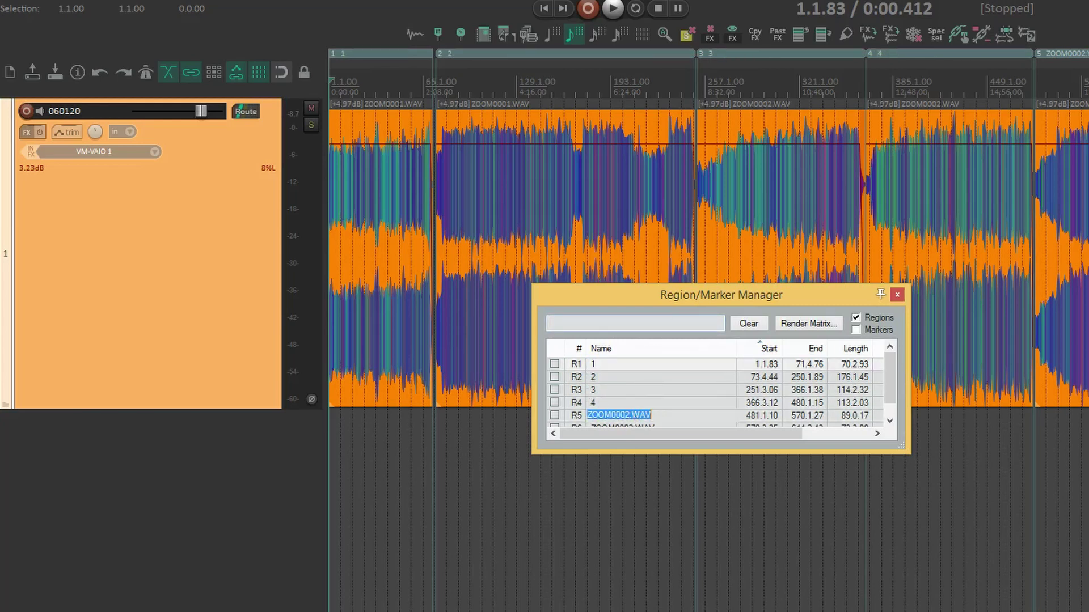
pyautogui.write('5')
pyautogui.scroll(-1, 638, 417)
pyautogui.doubleClick(638, 416)
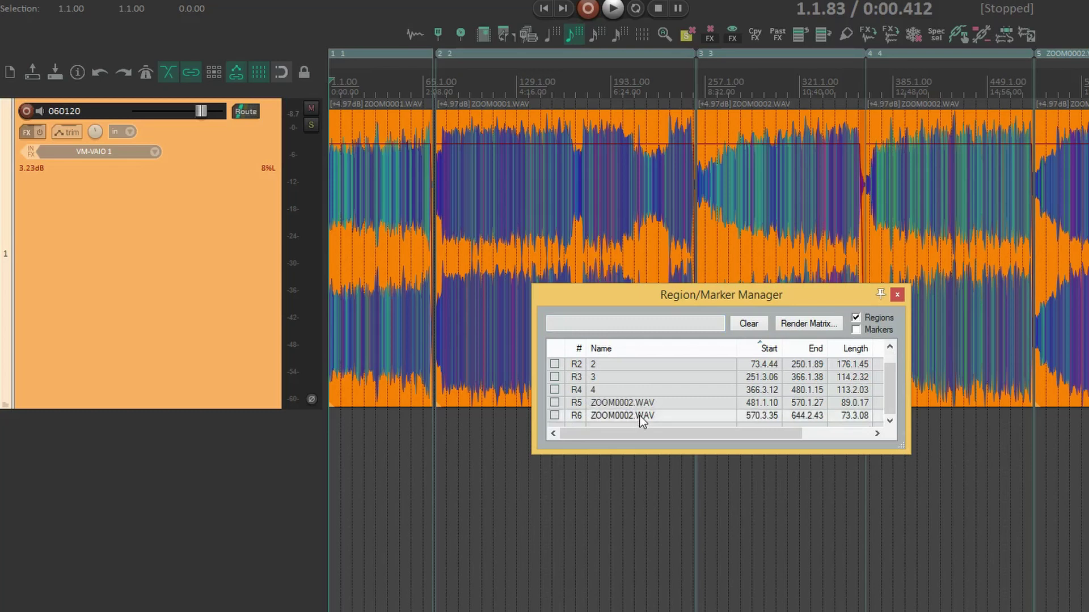
pyautogui.write('6')
pyautogui.press('Return')
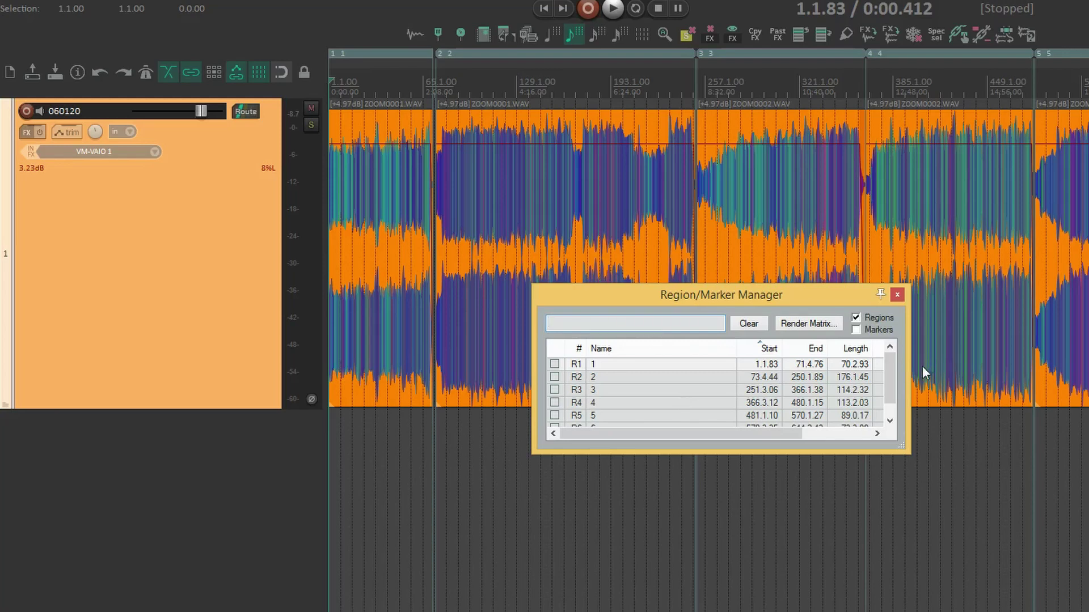
pyautogui.click(801, 323)
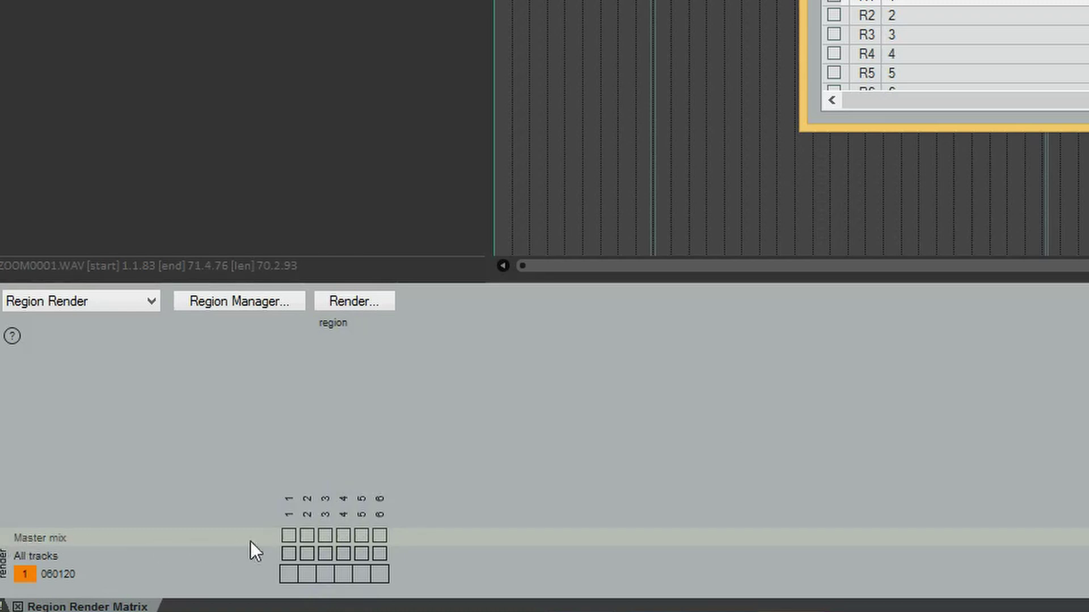
# - Tick Master mix for region 1 in the render matrix and close the floating region list
pyautogui.click(288, 534)
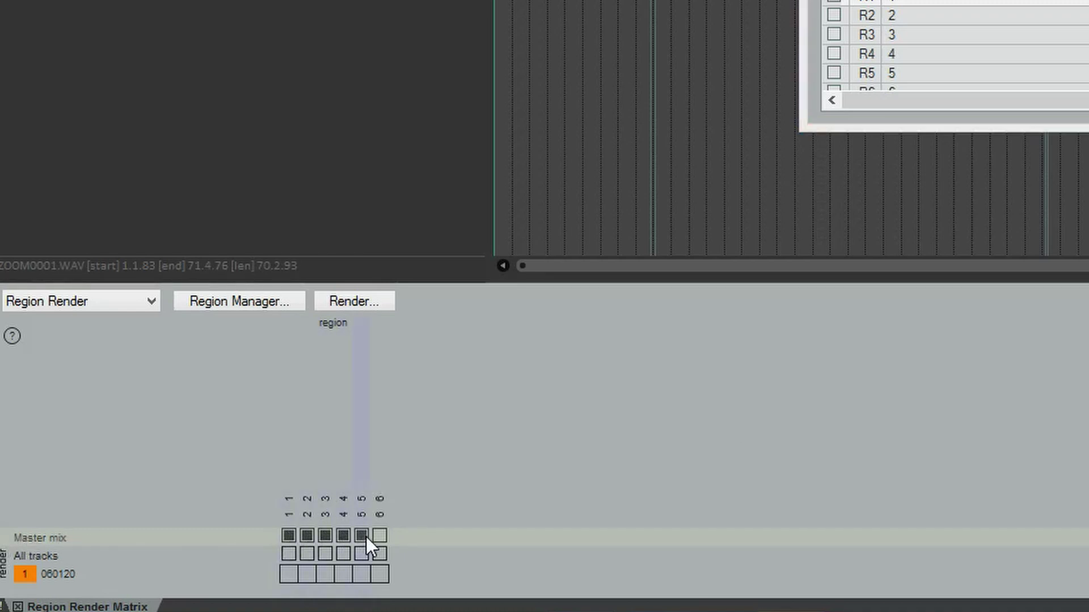
pyautogui.click(366, 302)
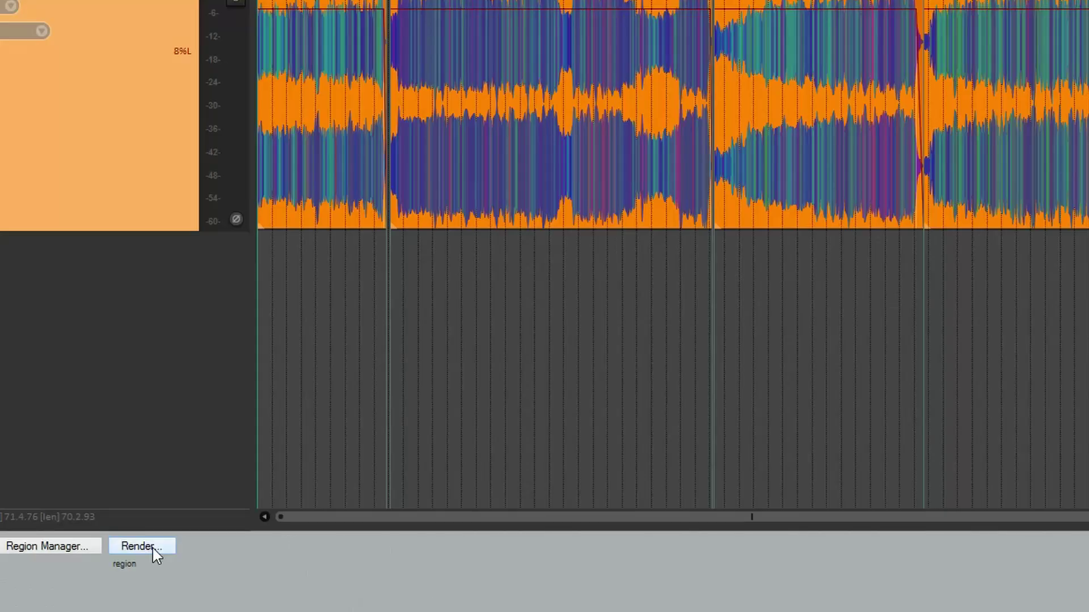
pyautogui.click(366, 303)
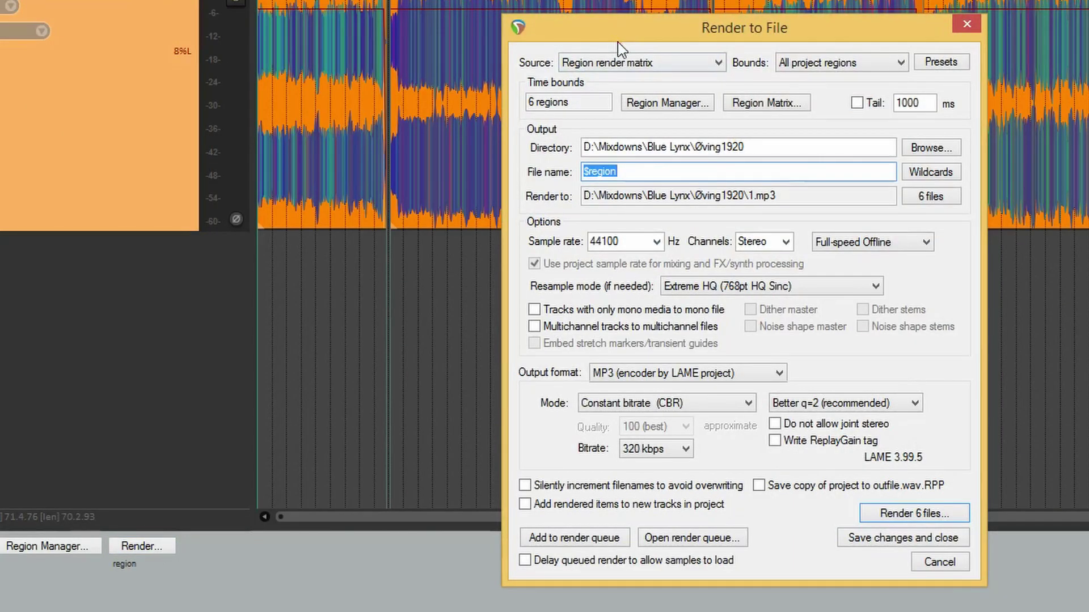
# - Render six 320 kbps MP3 files from the region render matrix, named by $region
pyautogui.click(625, 62)
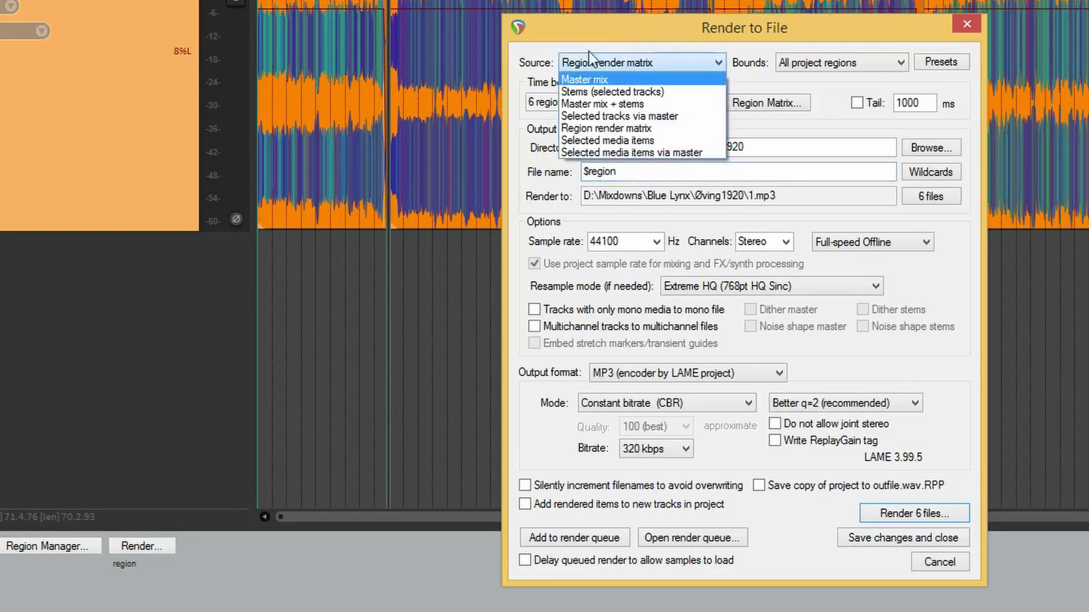
pyautogui.click(588, 127)
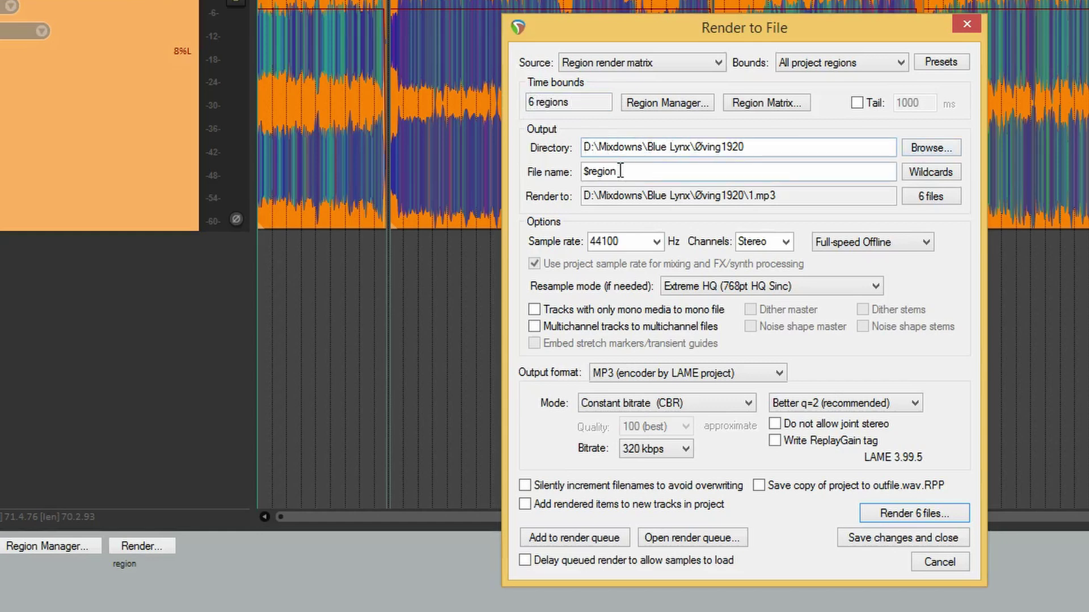
pyautogui.click(931, 171)
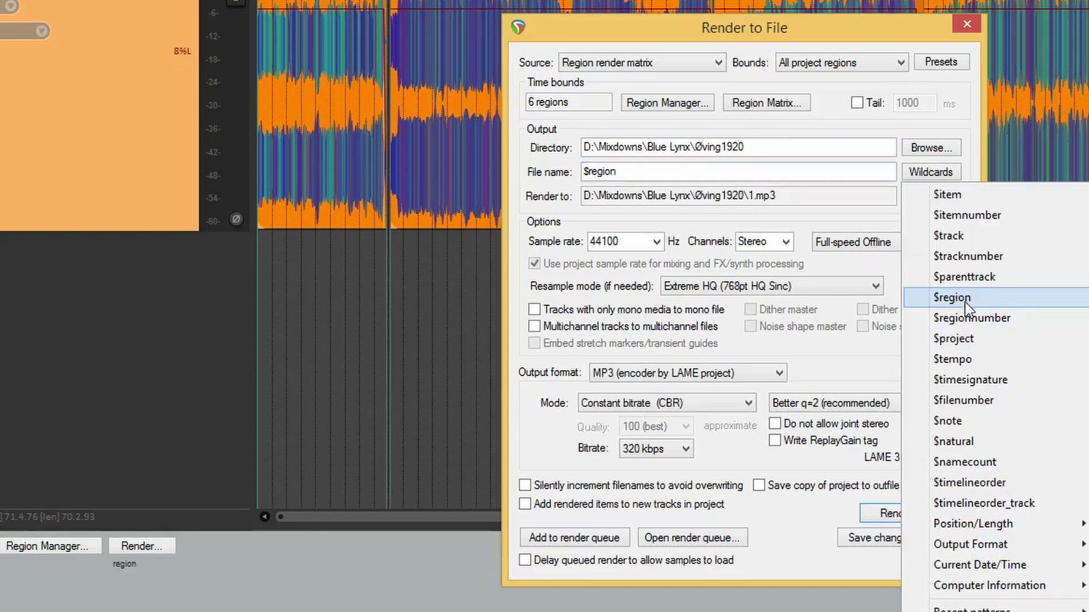
pyautogui.click(820, 32)
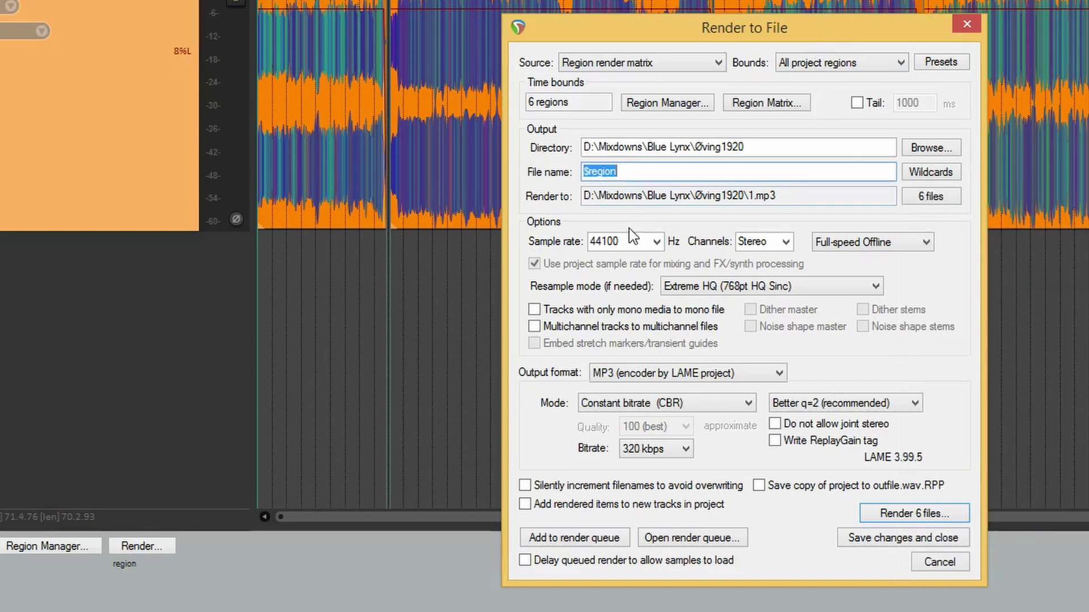
pyautogui.click(914, 172)
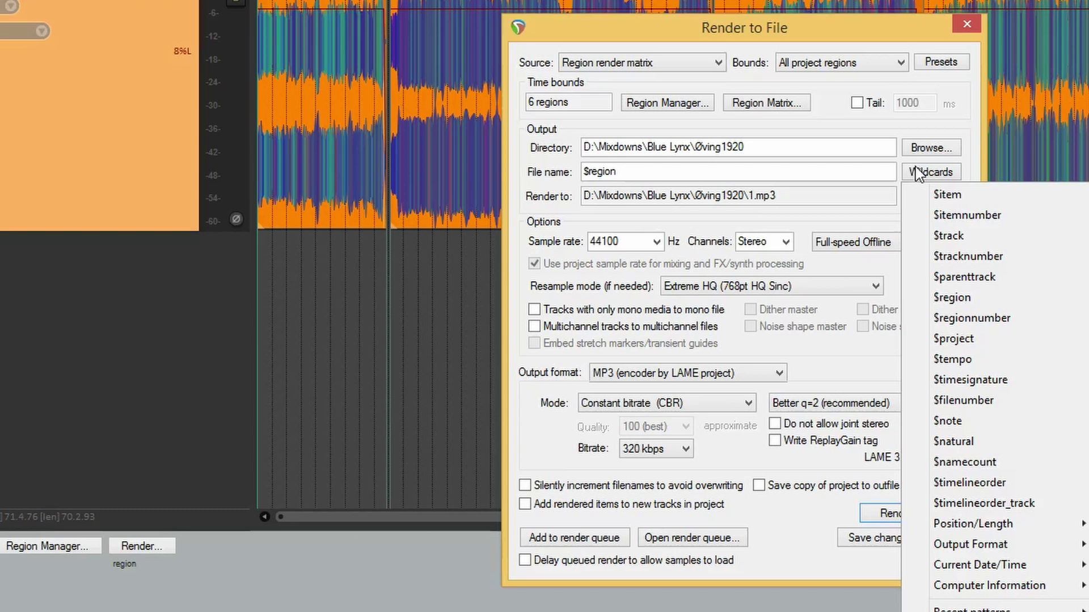
pyautogui.click(551, 242)
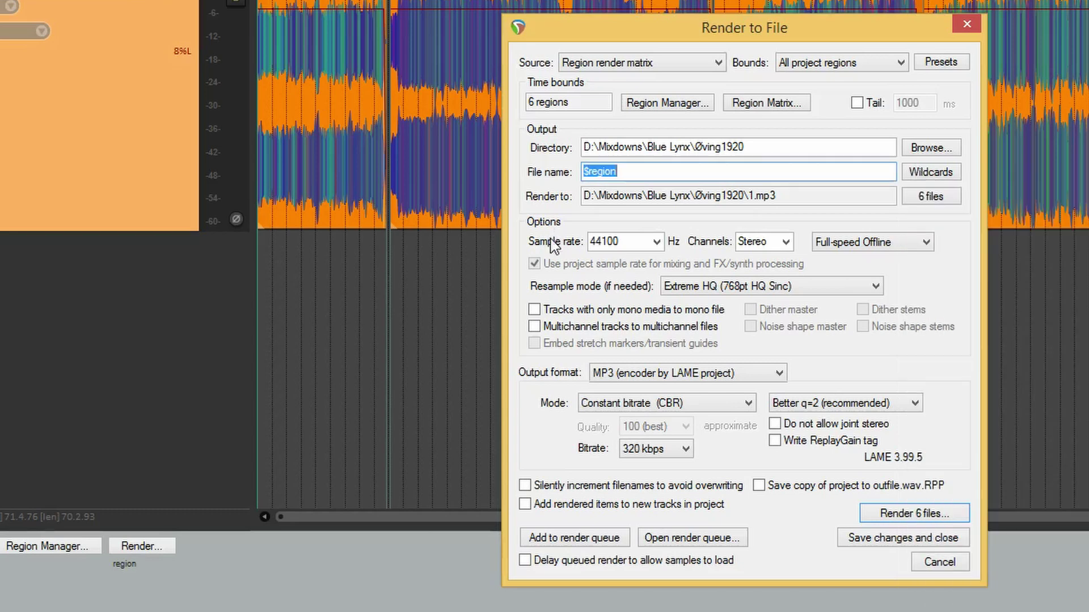
pyautogui.click(903, 518)
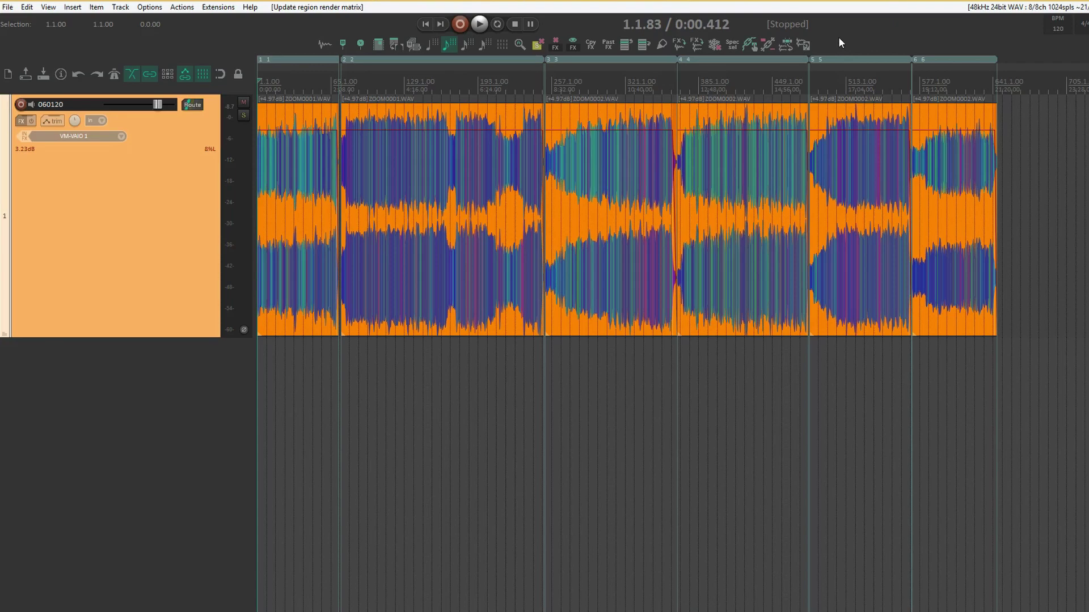
# - Create a new empty project with Ctrl+N
pyautogui.hotkey('ctrl', 'n')
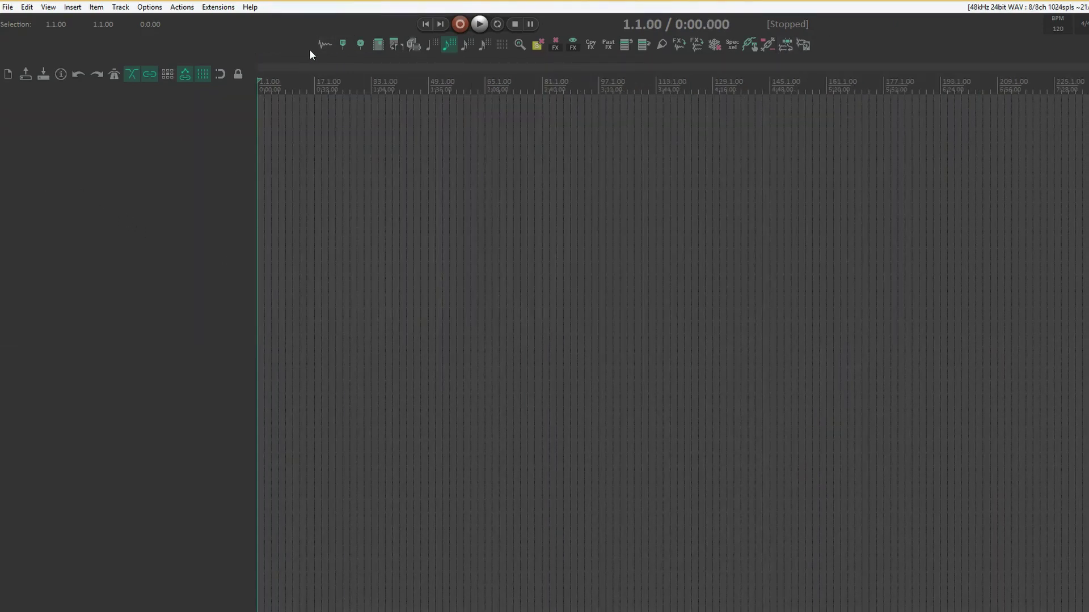
# - Import 79.mp3 through 84.mp3 from the Øving1920 mixdown folder onto a single track
pyautogui.press('Insert')
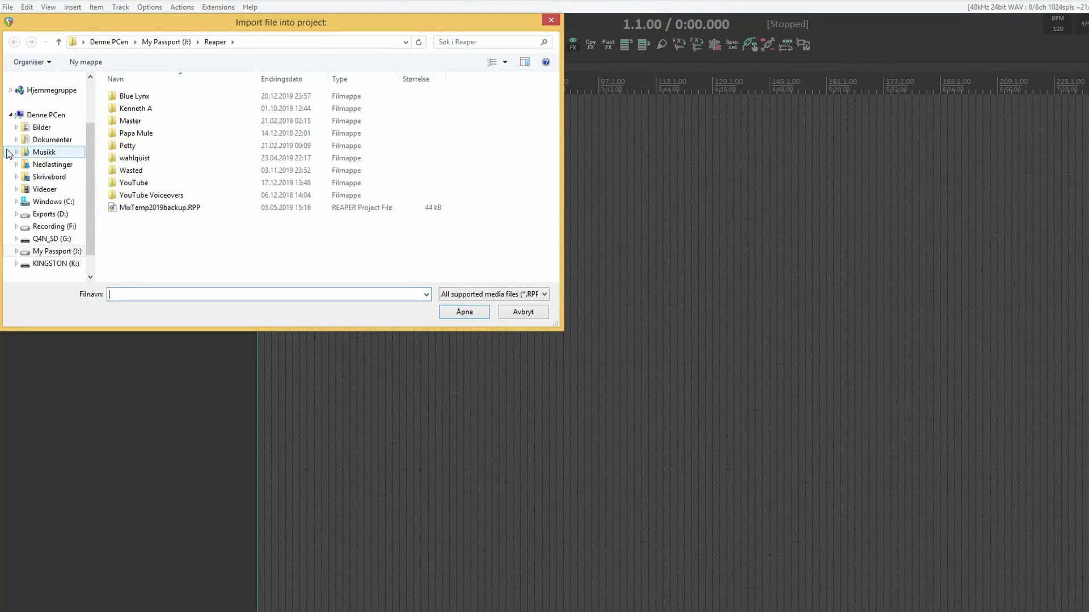
pyautogui.click(50, 214)
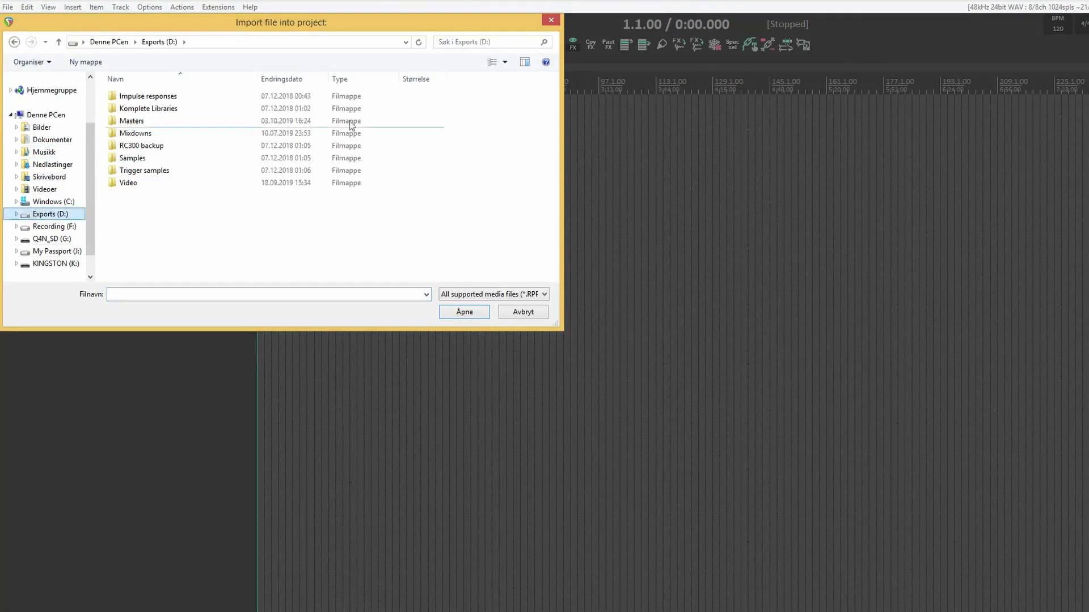
pyautogui.doubleClick(145, 133)
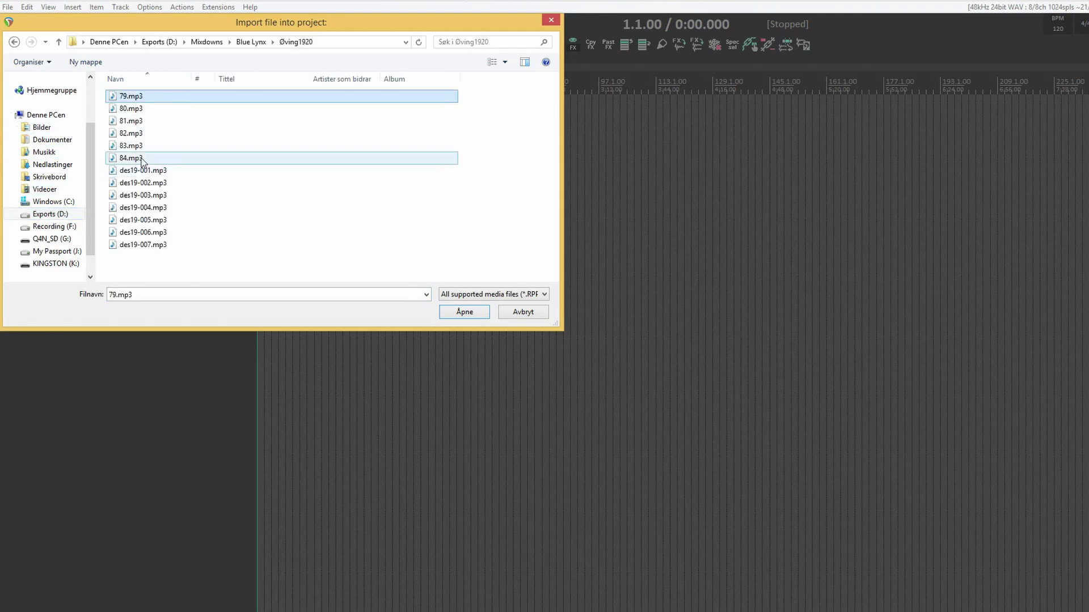
pyautogui.keyDown('shift'); pyautogui.click(143, 161); pyautogui.keyUp('shift')
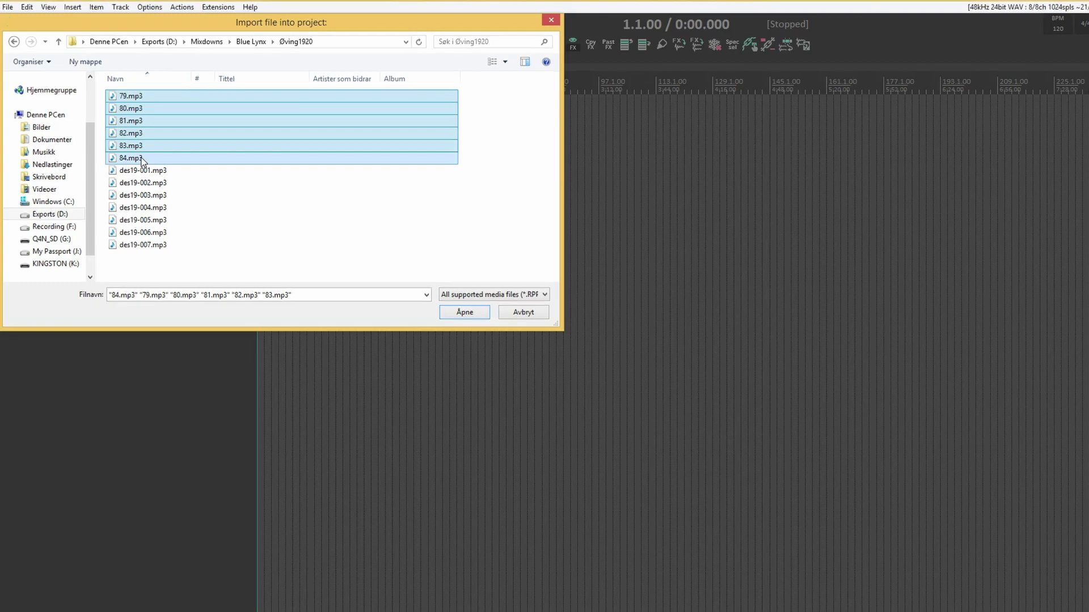
pyautogui.press('Return')
pyautogui.click(588, 327)
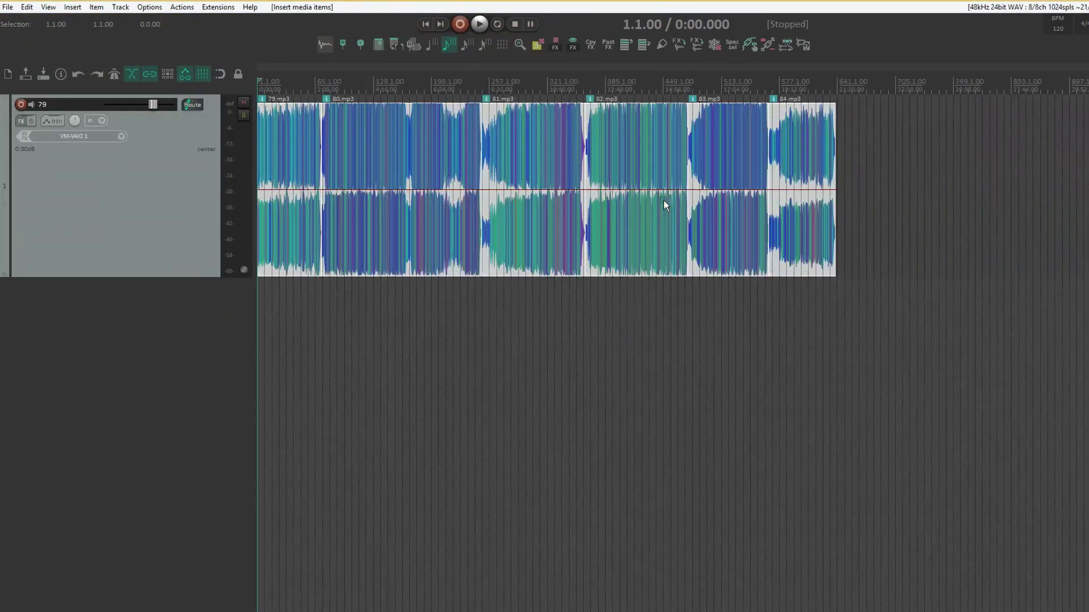
# - Play the imported MP3 items to check them, then select the 80.mp3 item
pyautogui.scroll(3, 502, 199)
pyautogui.press('space')
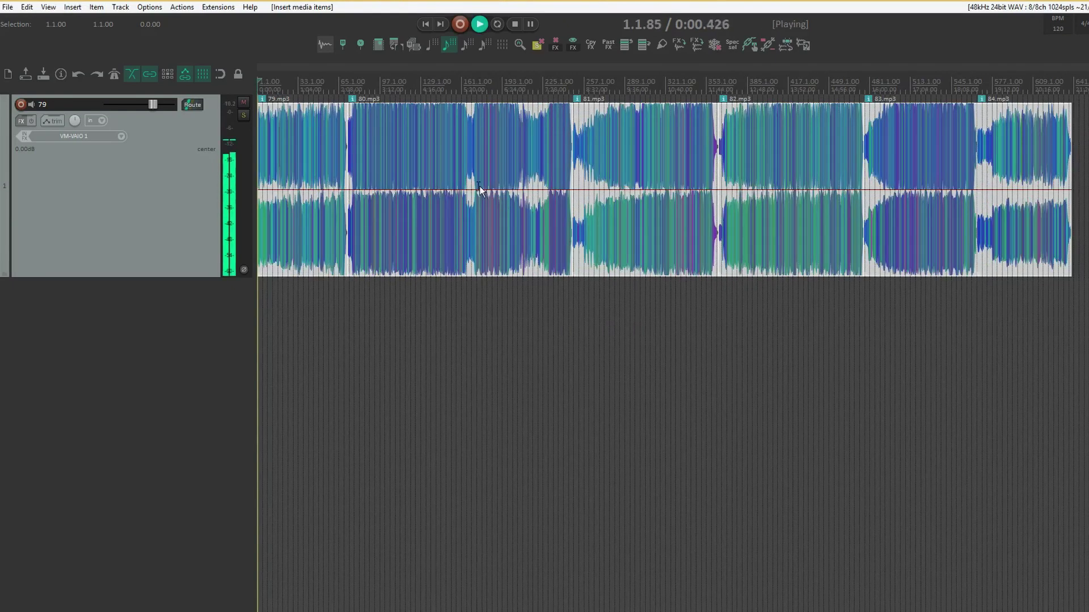
pyautogui.press('space')
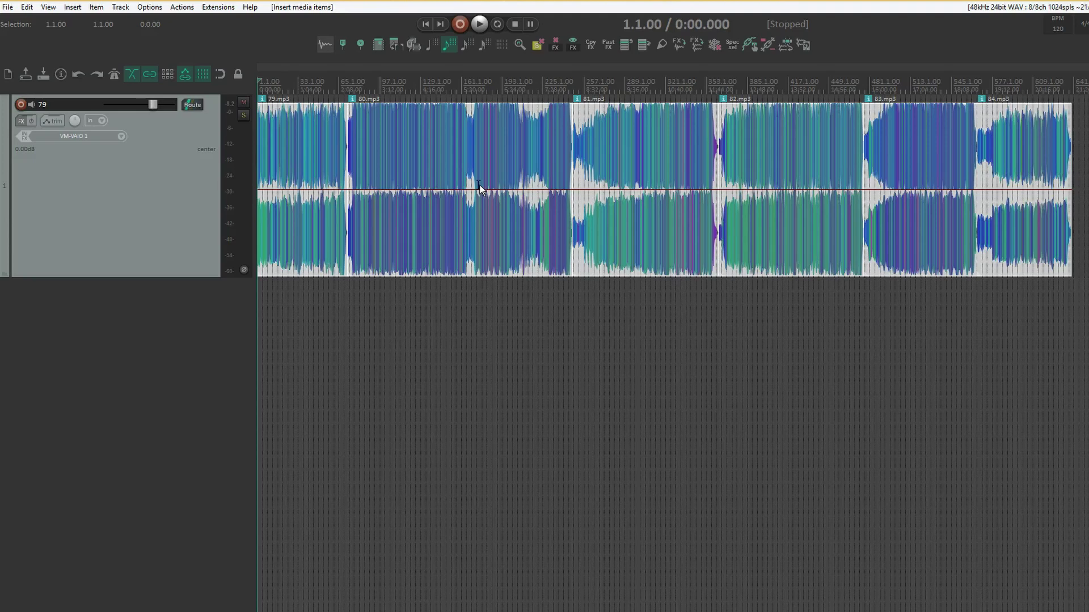
pyautogui.click(478, 189)
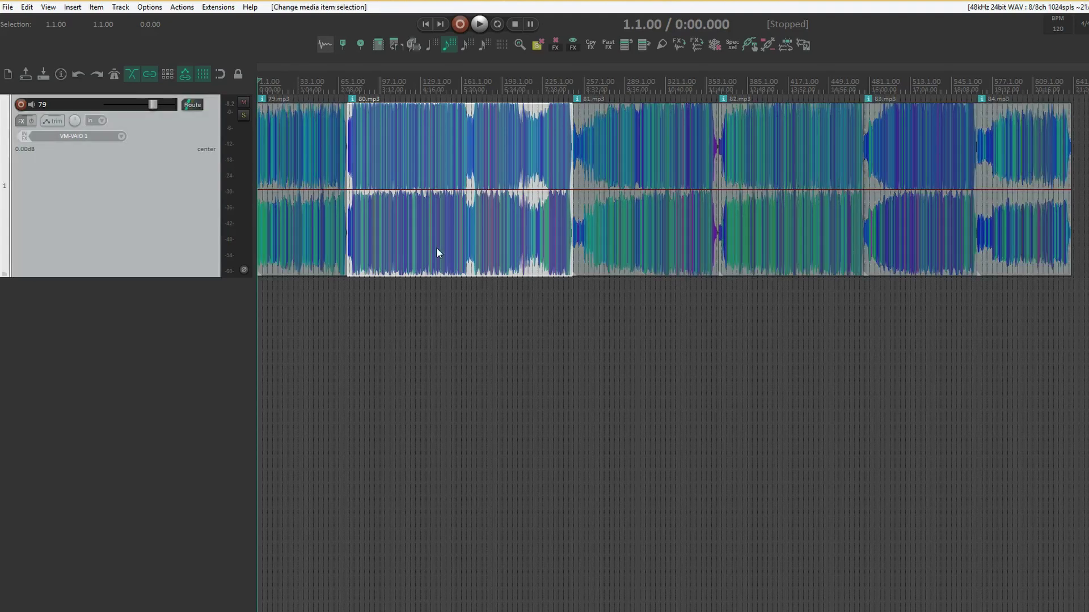